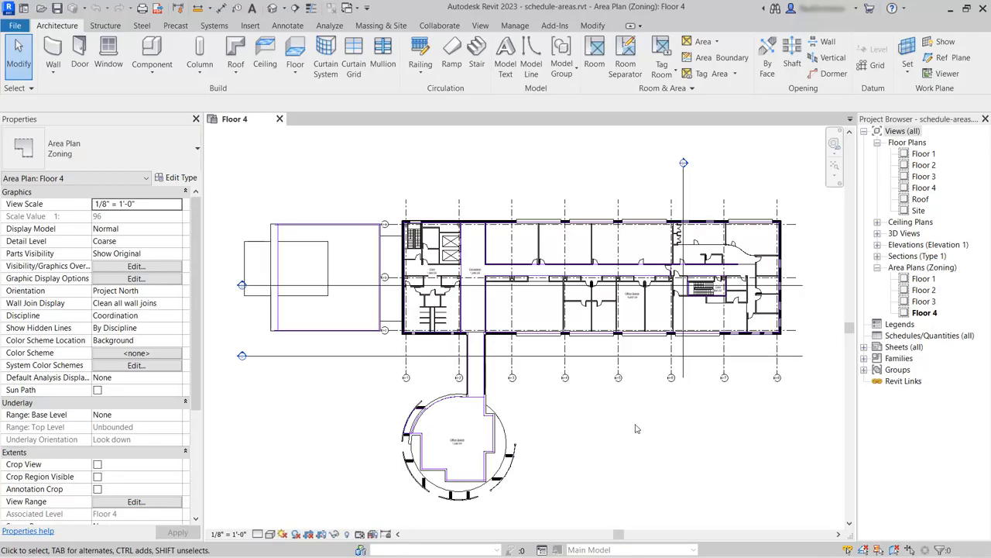
- Start a new building component schedule for the Areas (Zoning) category, finding it by searching for "areas"
click(481, 26)
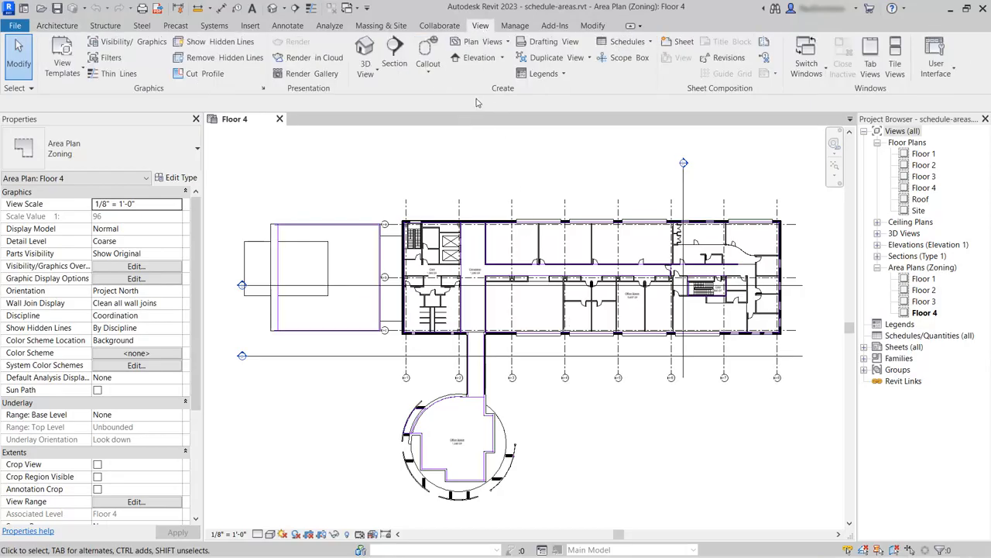
click(650, 42)
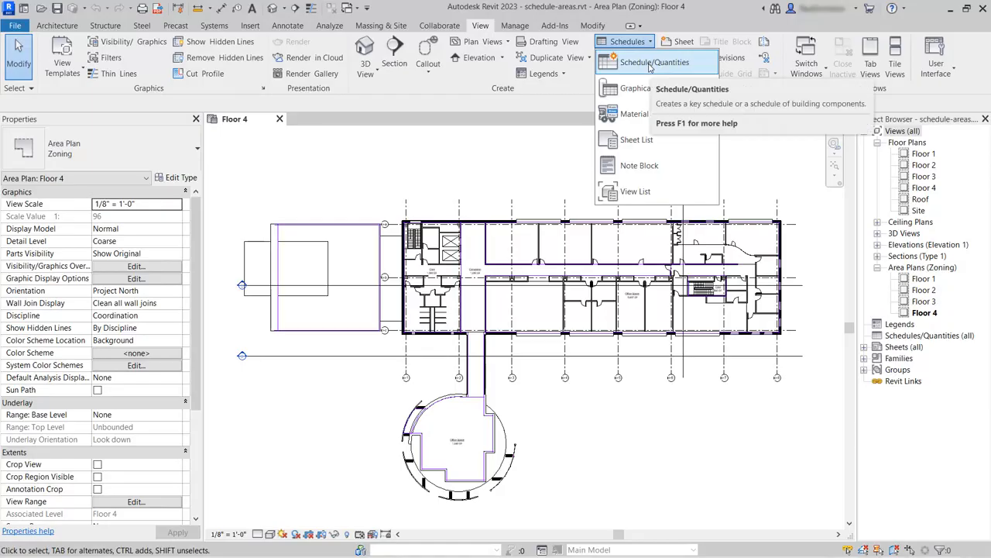
click(650, 64)
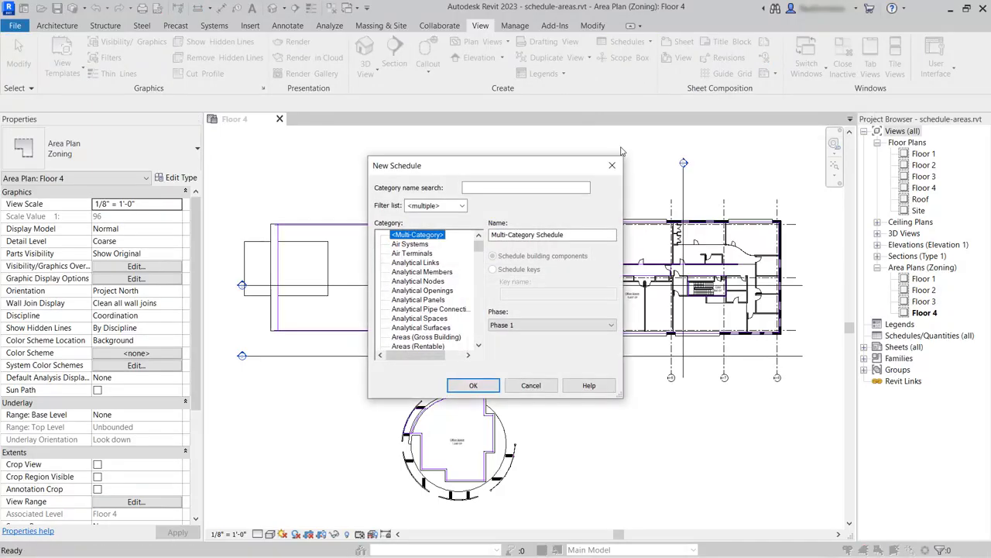
click(498, 186)
text(areas)
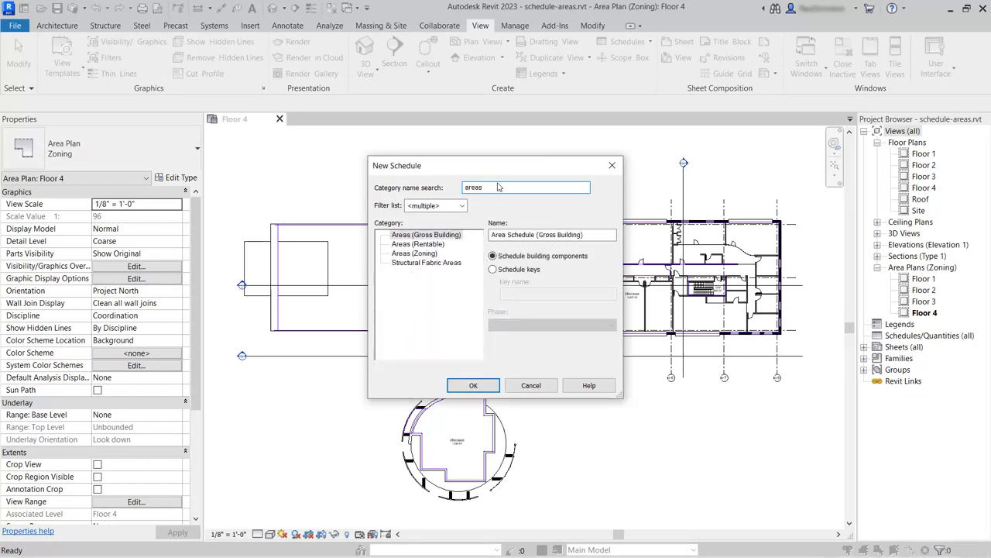
click(405, 256)
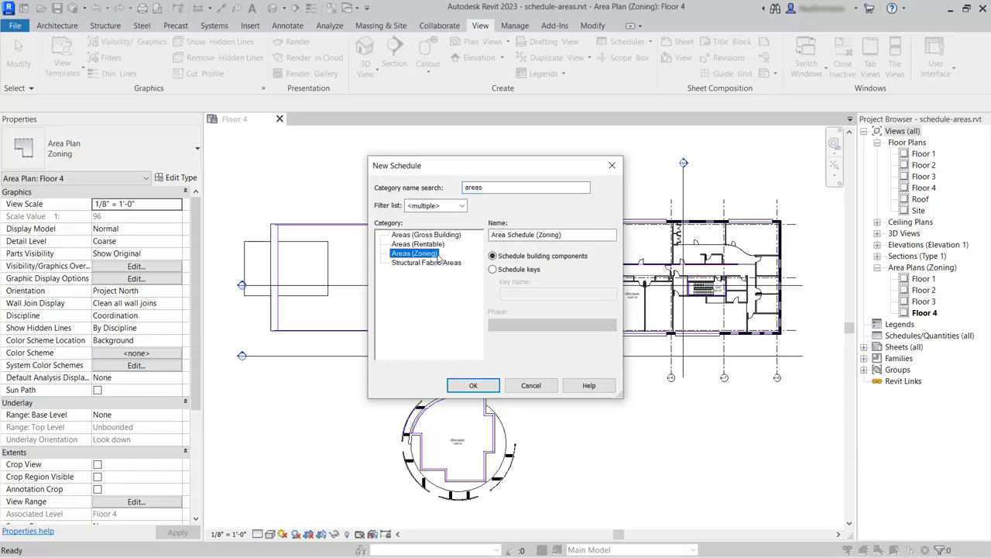
click(474, 386)
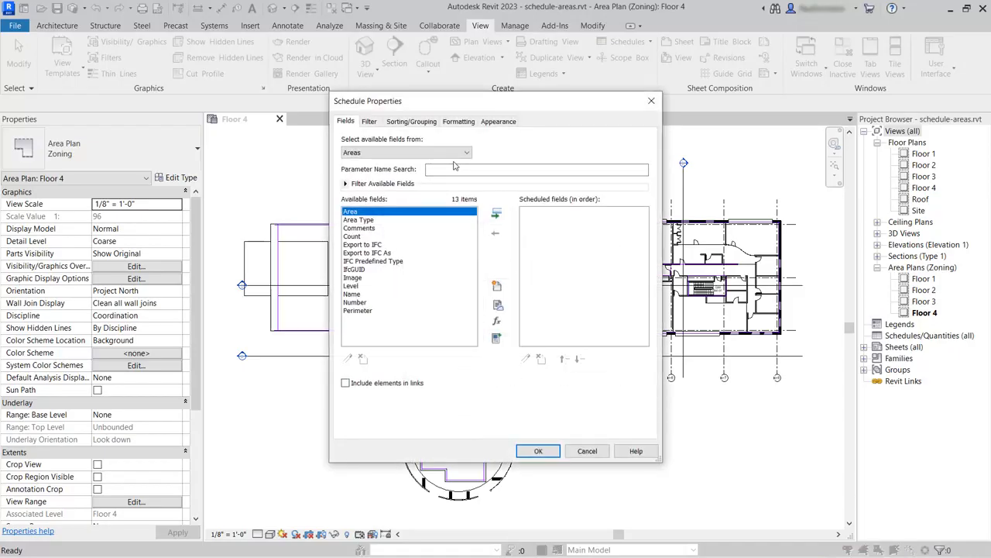
- Add the Name, Level and Area fields to the zoning area schedule, in that order
click(353, 295)
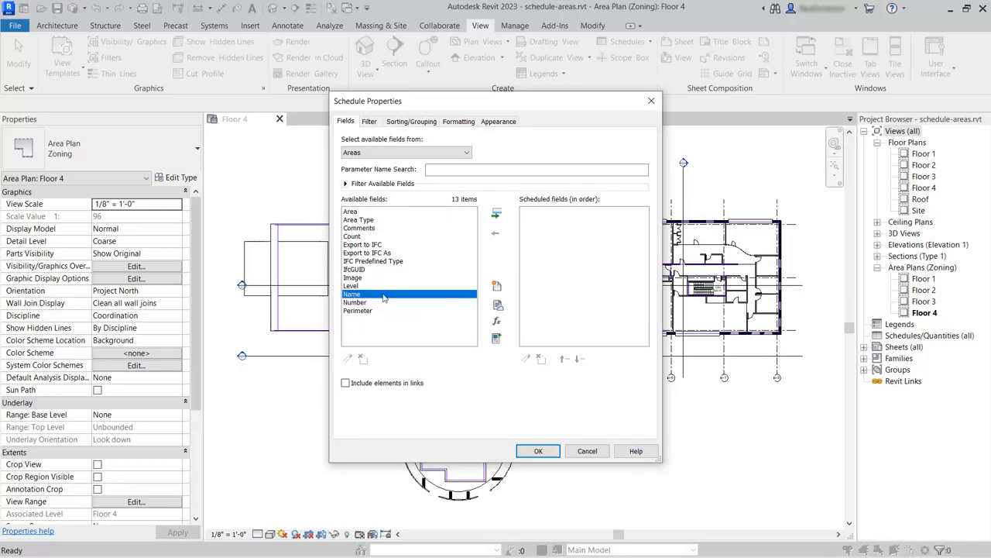
click(497, 212)
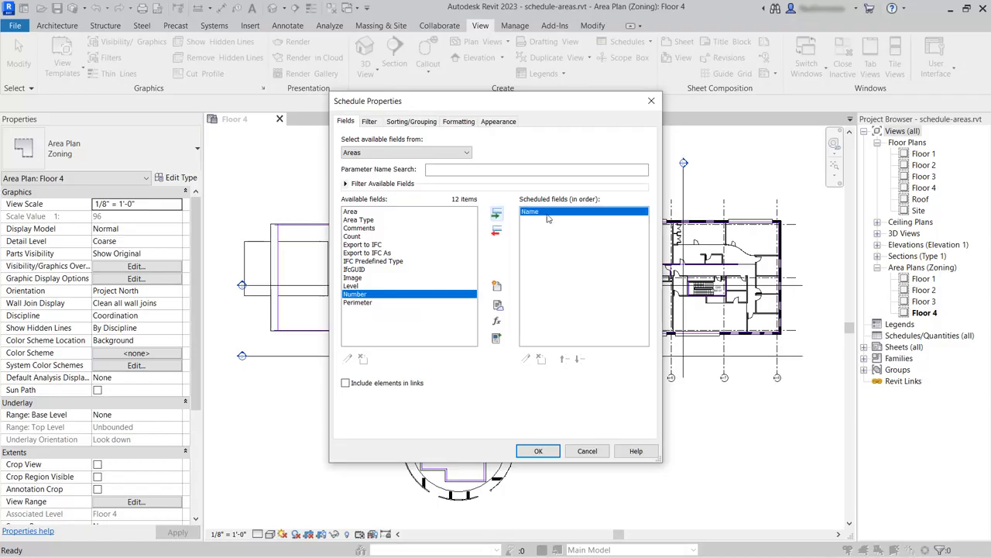
click(355, 286)
click(496, 212)
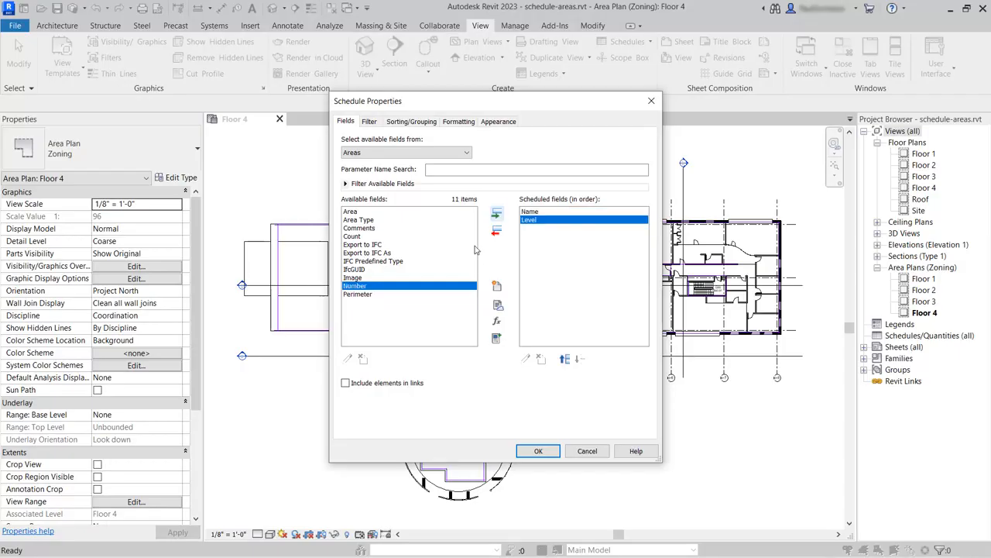
click(352, 214)
click(497, 212)
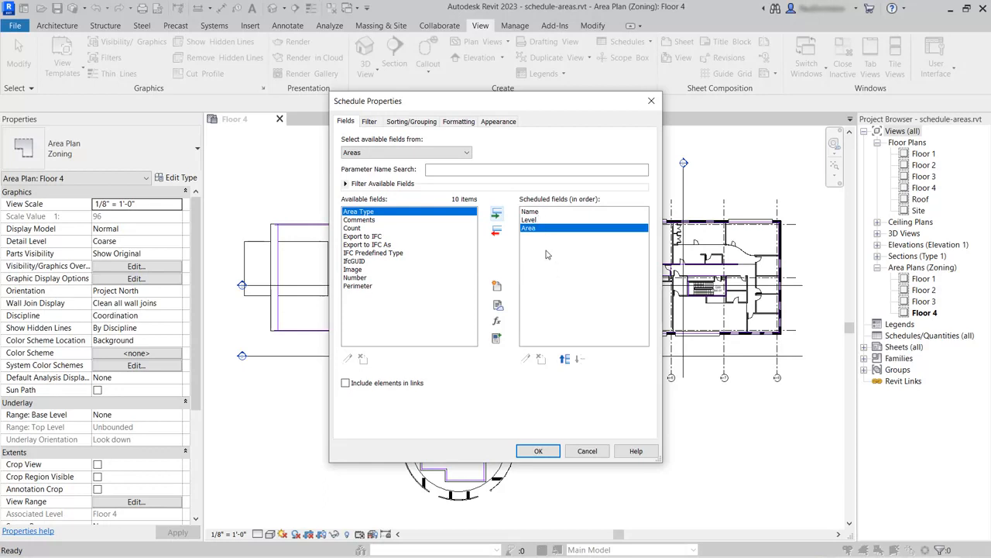
- Sort the area schedule by Name and then by Level, both ascending
click(422, 124)
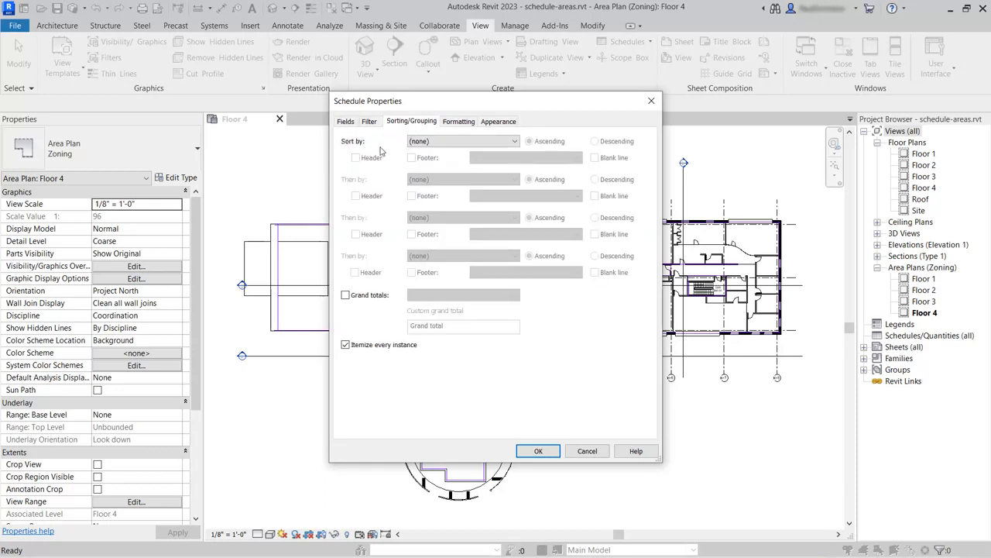
click(435, 144)
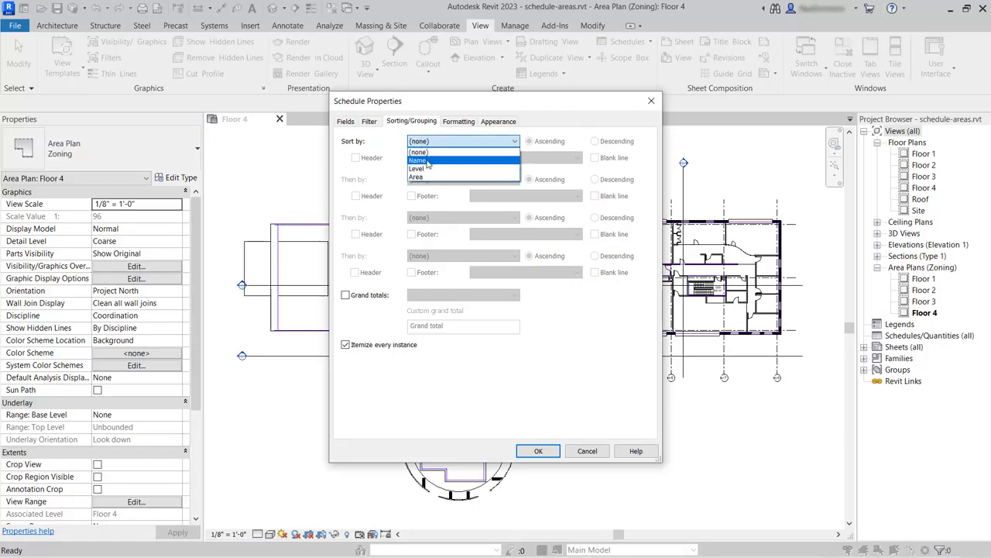
click(427, 161)
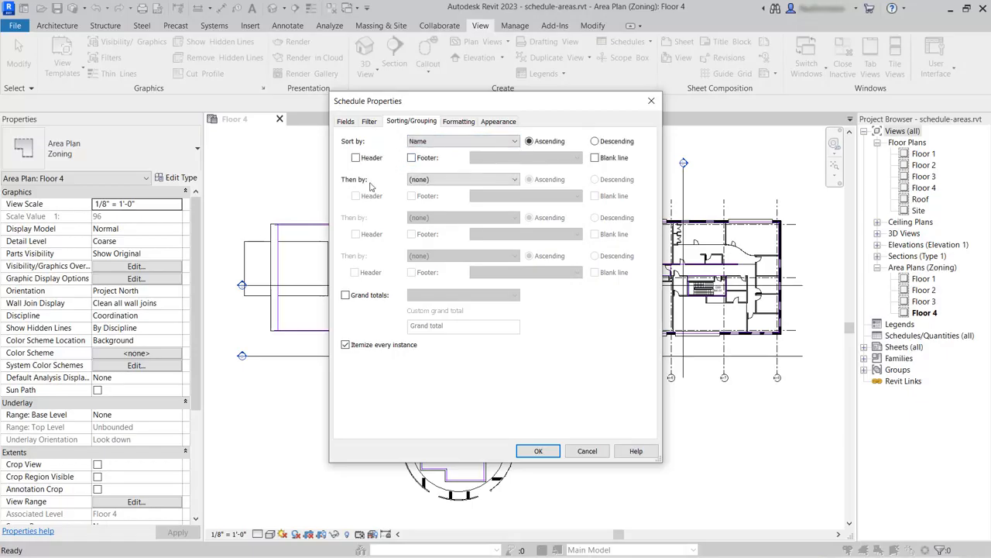
click(435, 180)
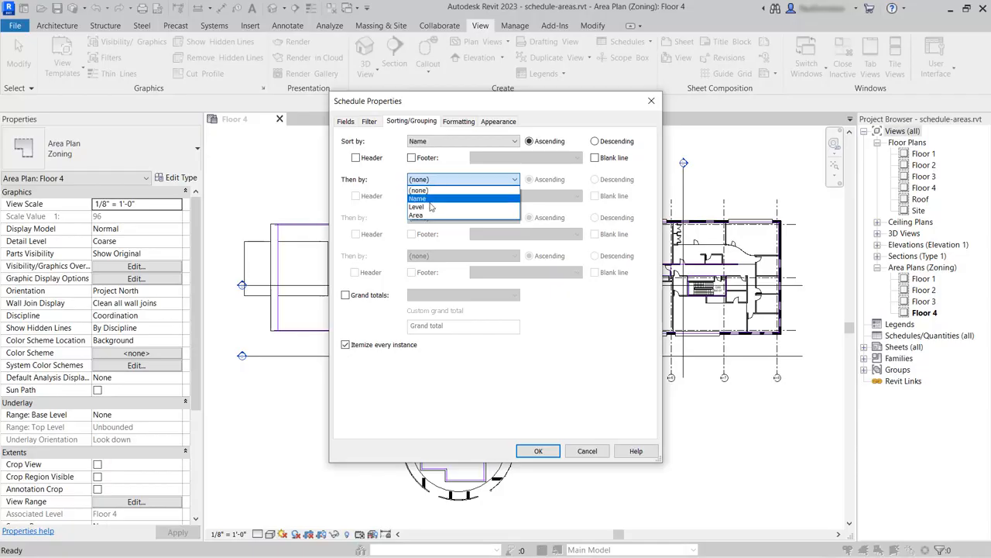
click(431, 208)
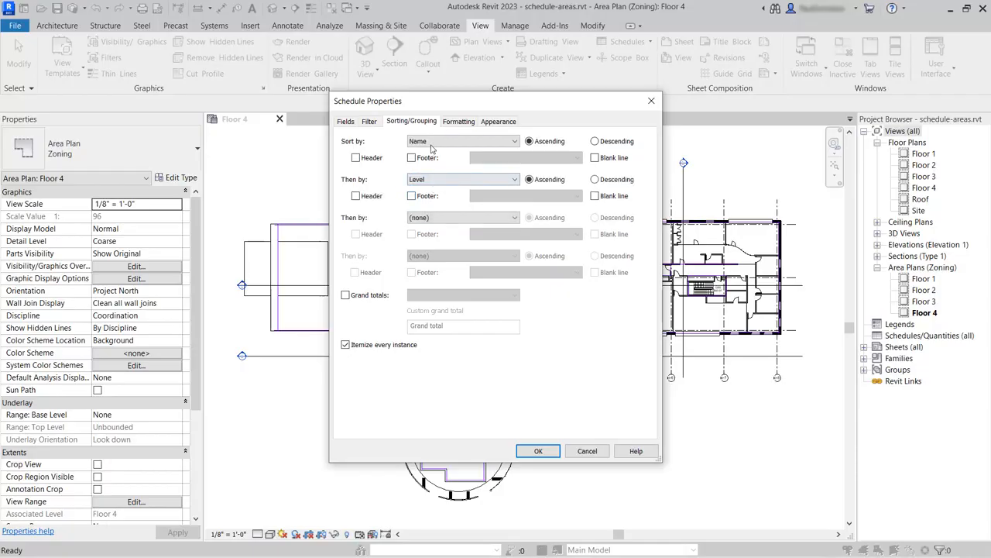
- Enable a header and a footer for the Name groups and turn on grand totals, using title, count, and totals
click(357, 159)
click(412, 158)
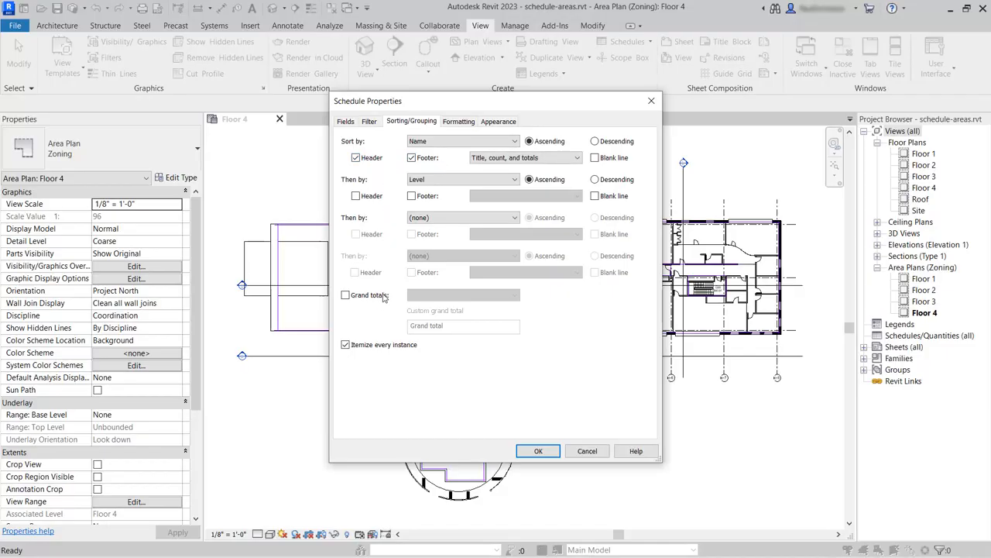
click(346, 295)
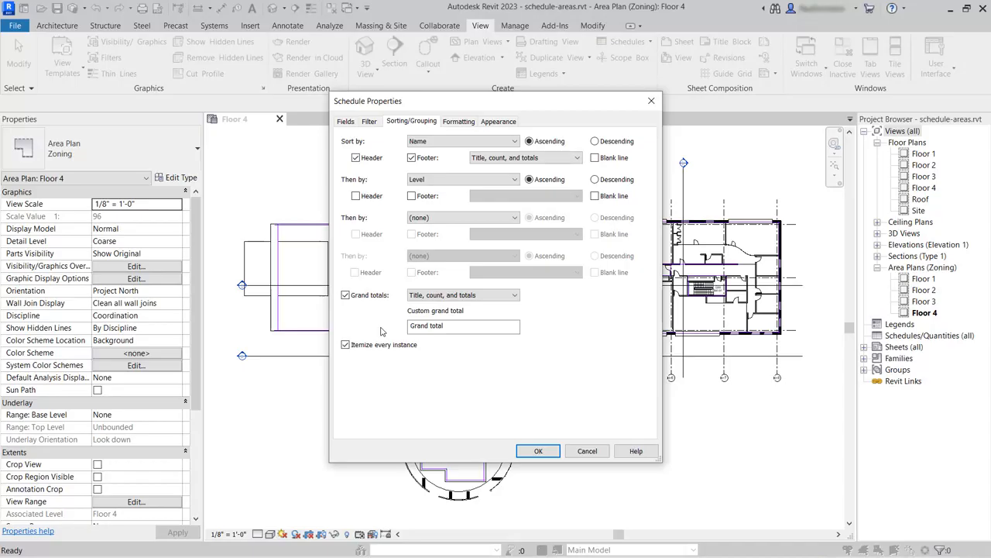
- Set the Area field to calculate totals and create the schedule
click(458, 123)
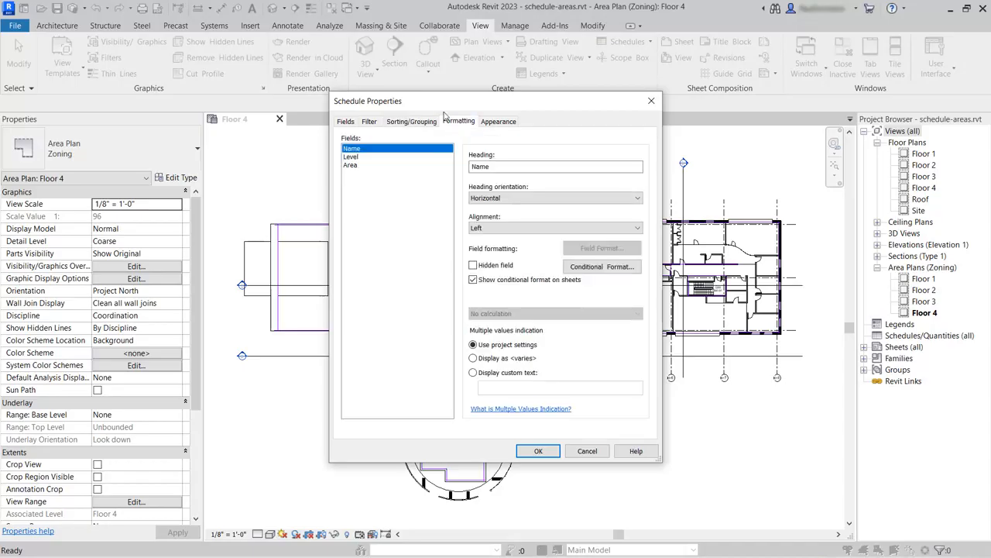
click(351, 166)
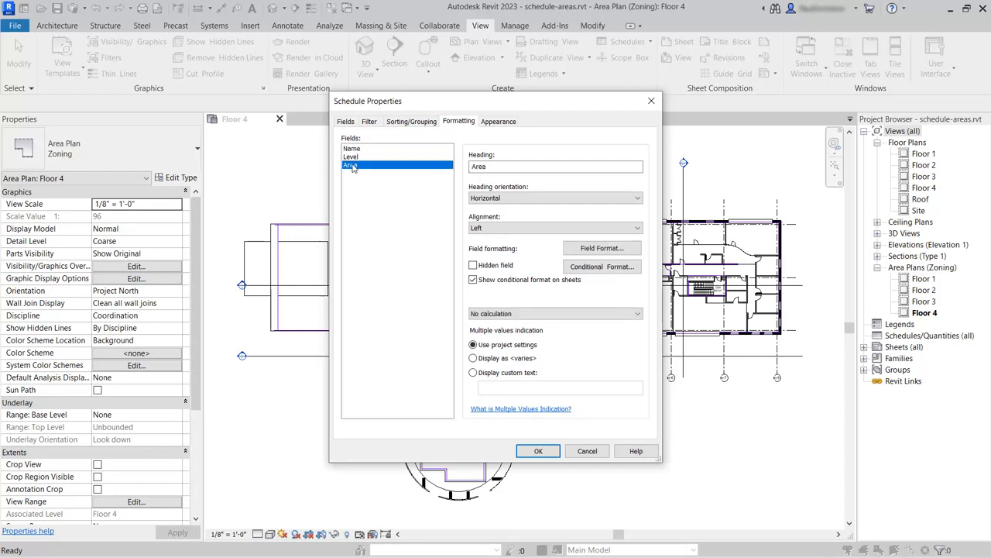
click(537, 314)
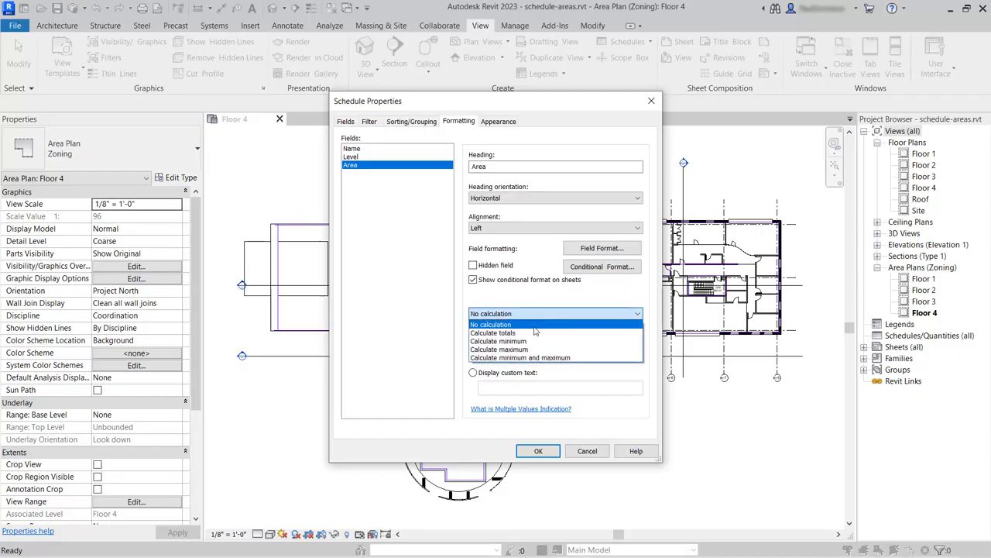
click(534, 333)
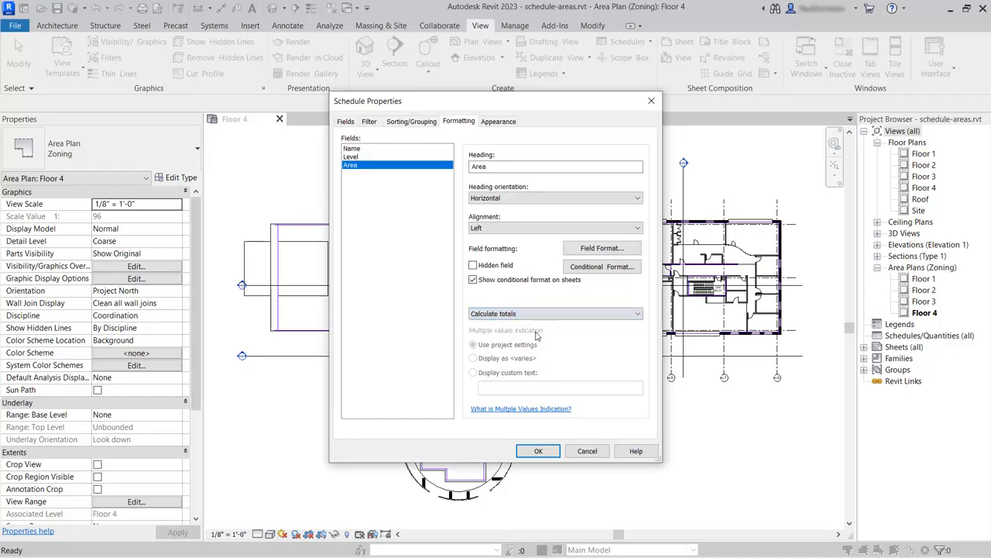
click(540, 450)
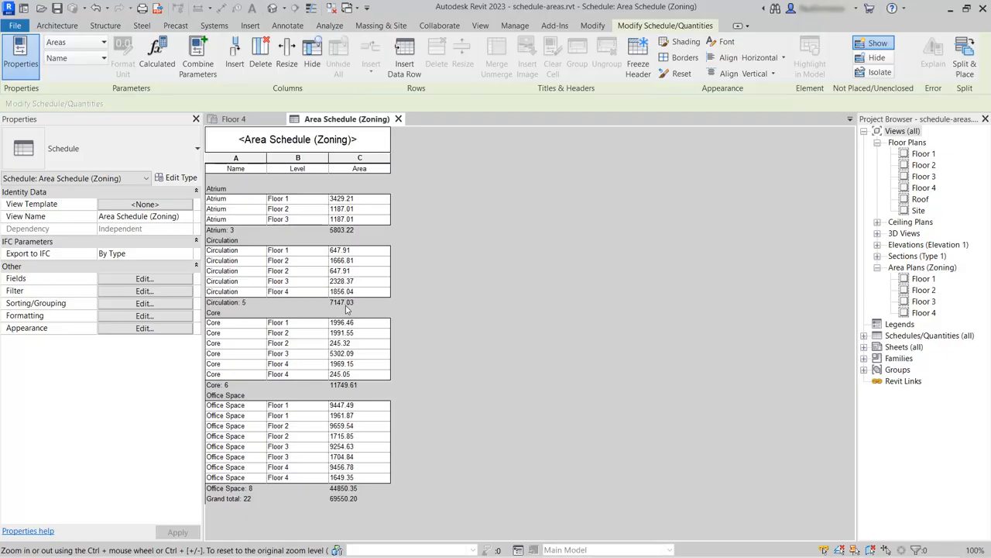
- Override the project settings for the schedule's Area field format, using 0 decimal places and the SF unit symbol
click(151, 319)
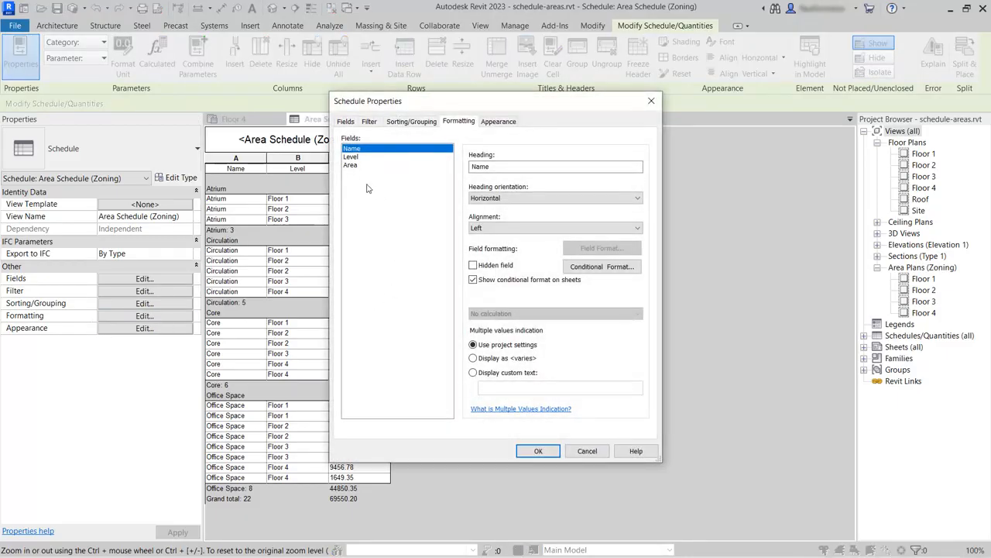
click(352, 166)
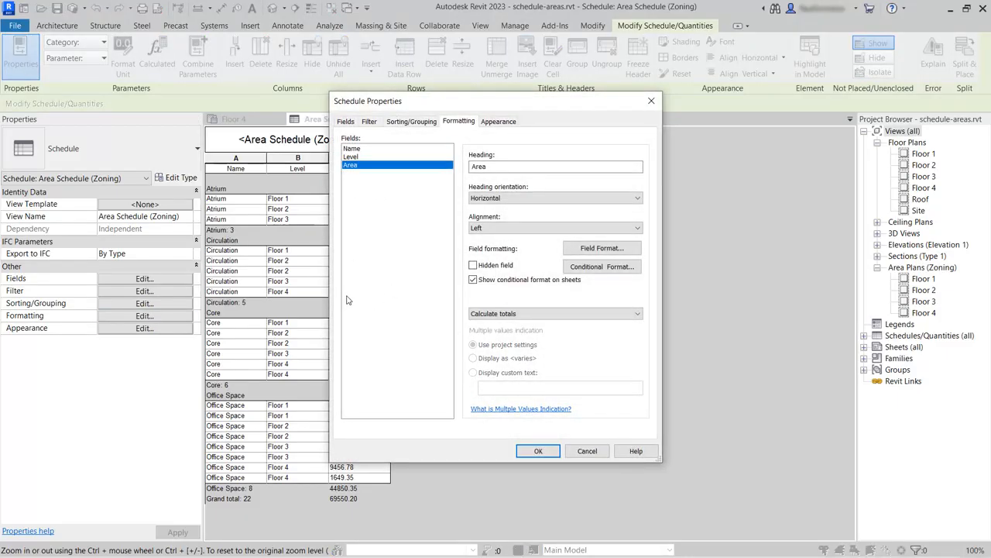
click(602, 249)
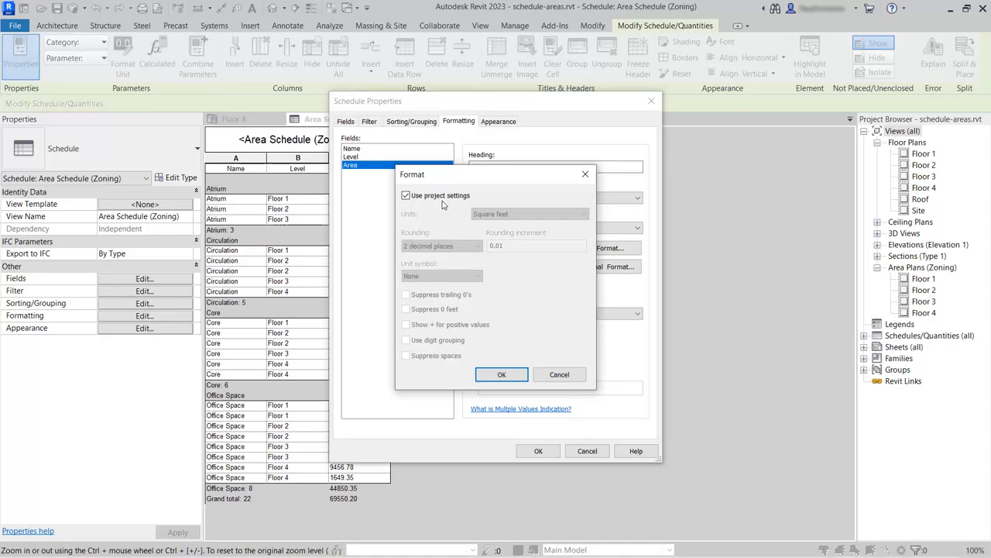
click(409, 197)
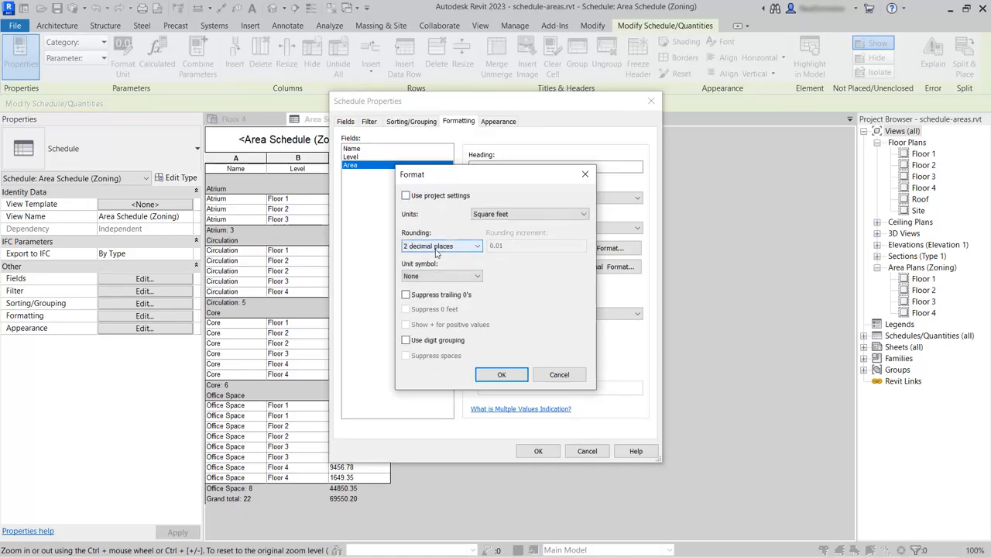
click(473, 246)
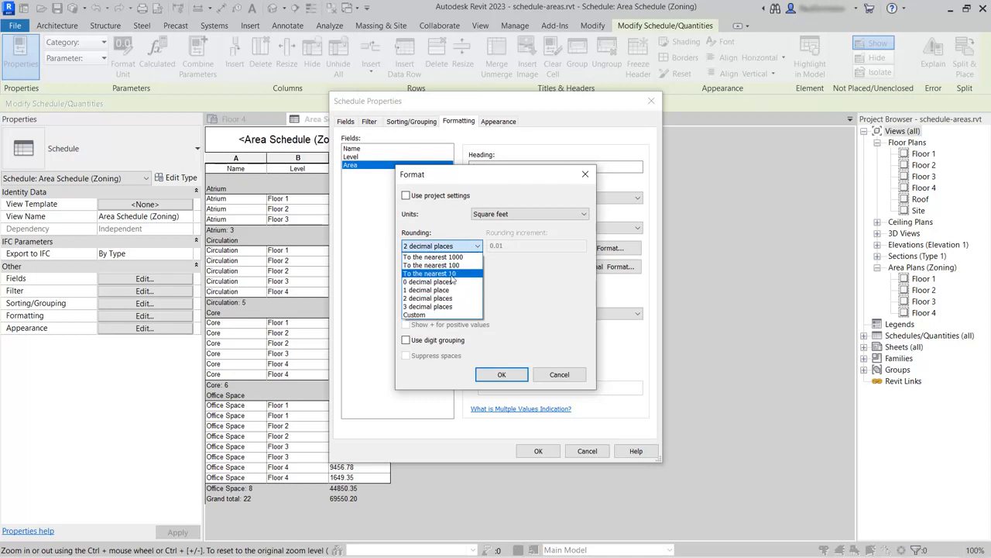
click(445, 283)
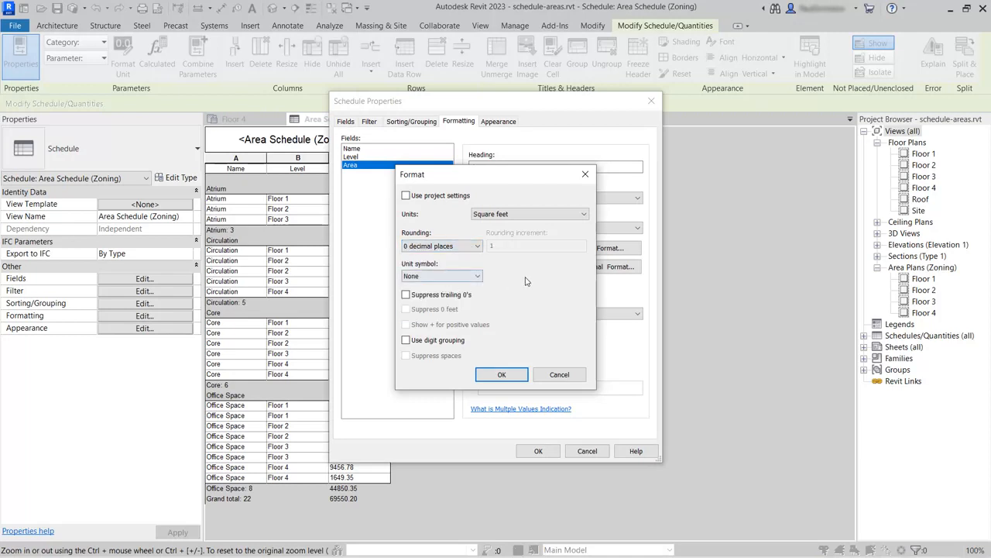
click(439, 279)
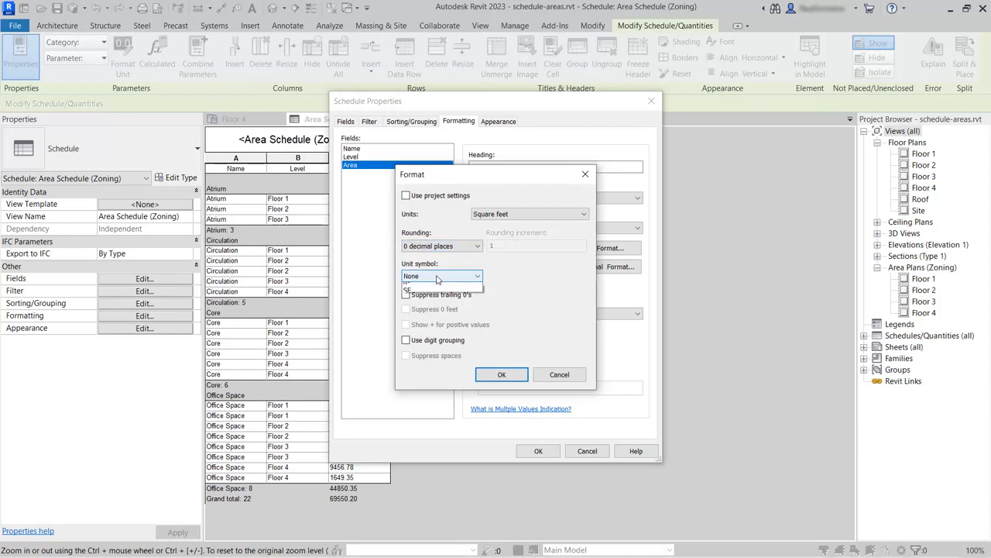
click(424, 303)
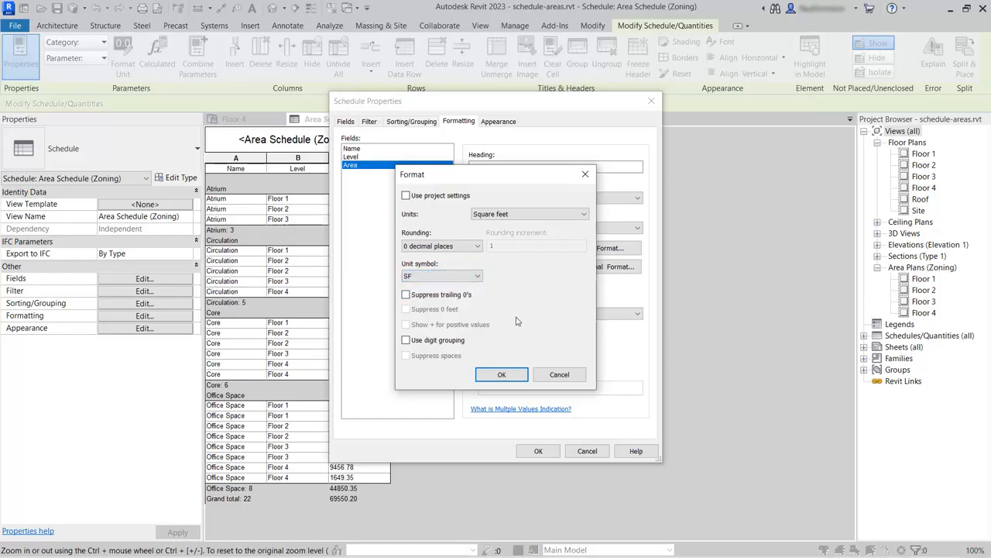
click(501, 374)
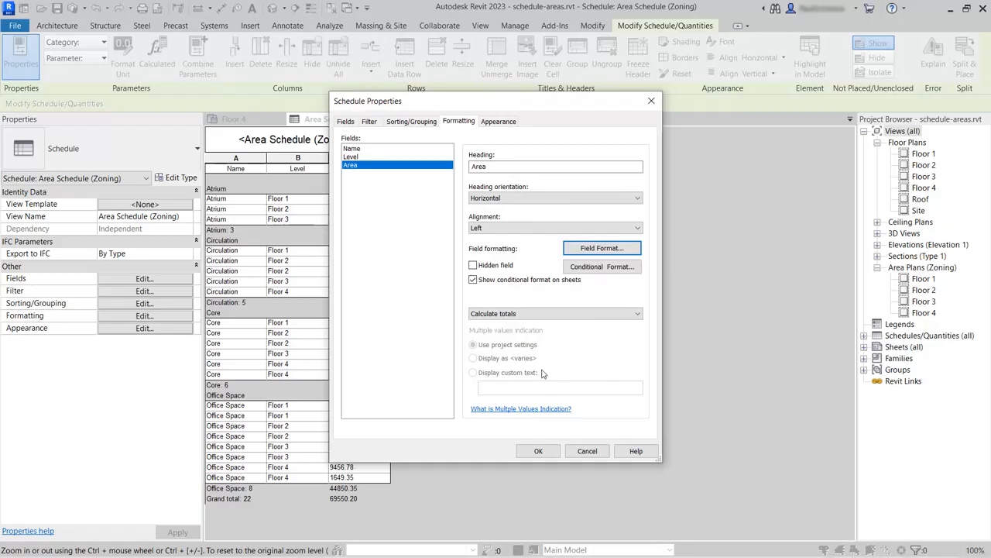
click(540, 451)
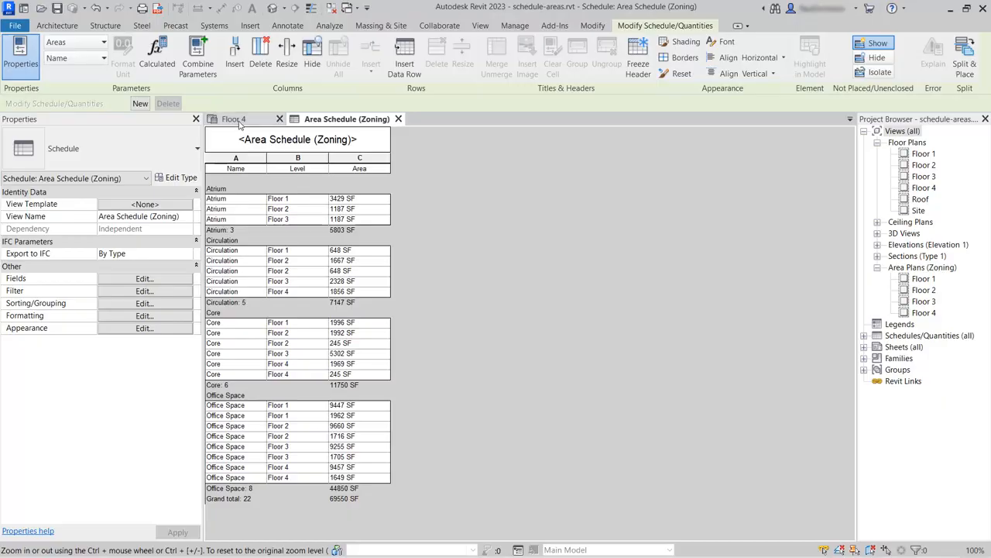
- Place a color fill legend below the building in the Floor 4 area plan, using space type Areas (Zoning) and color scheme Schema 1
click(235, 119)
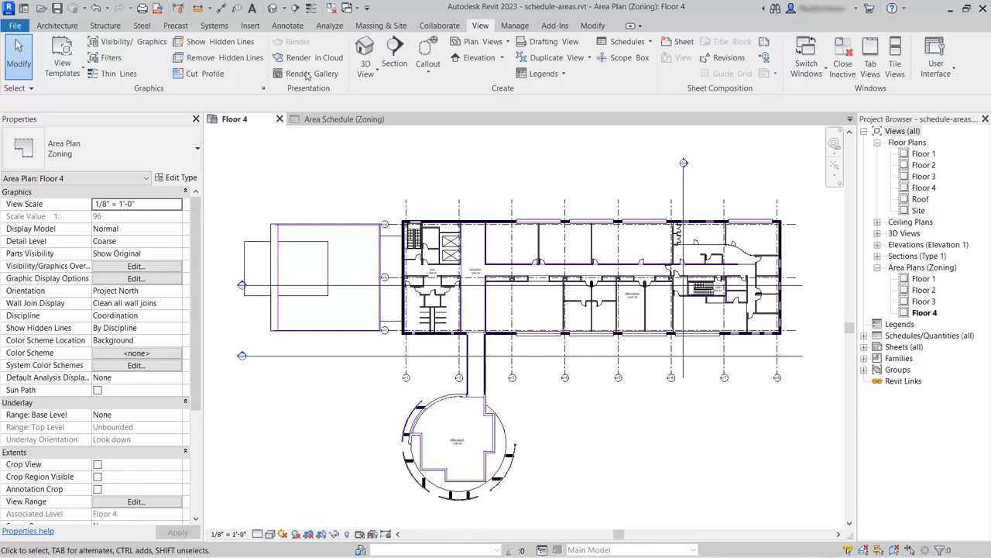
click(288, 29)
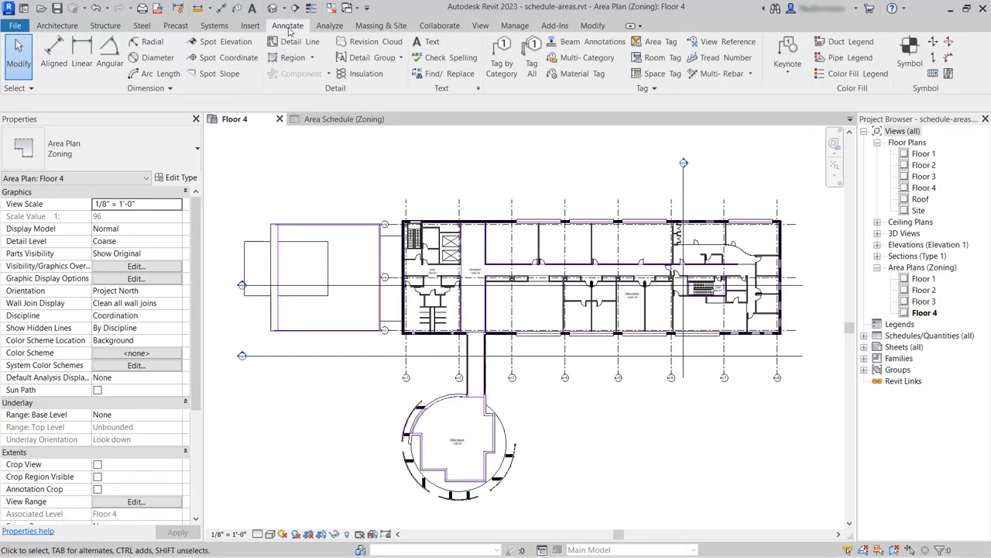
click(850, 74)
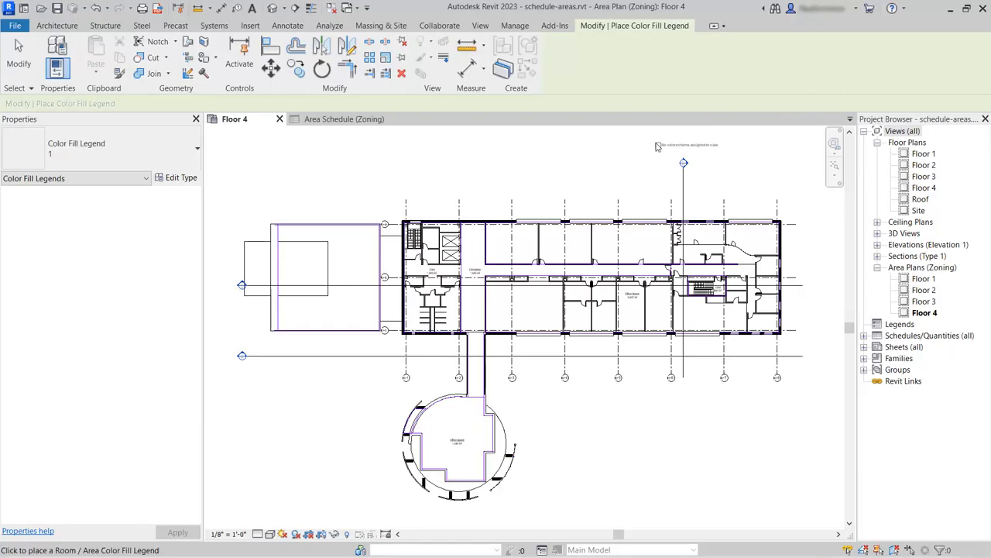
click(609, 408)
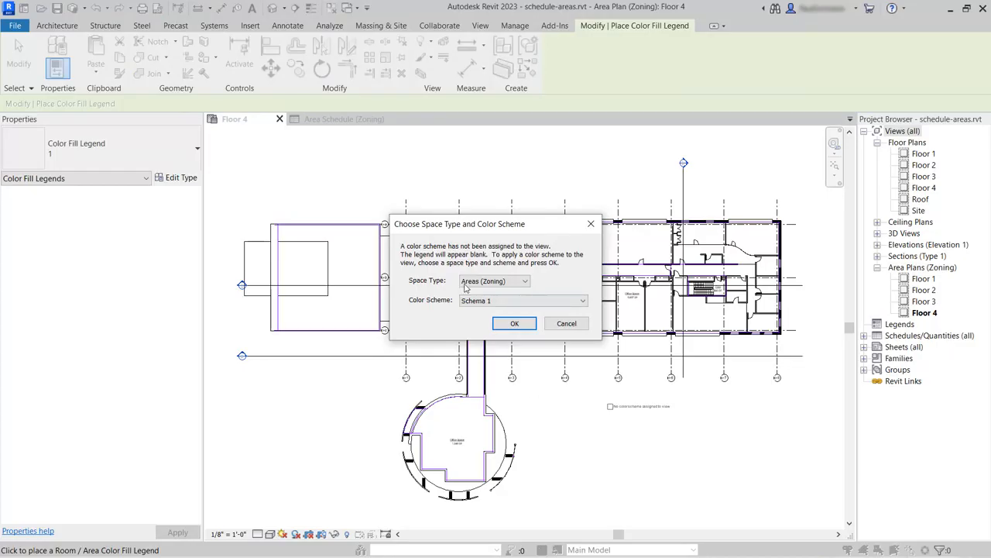
click(505, 300)
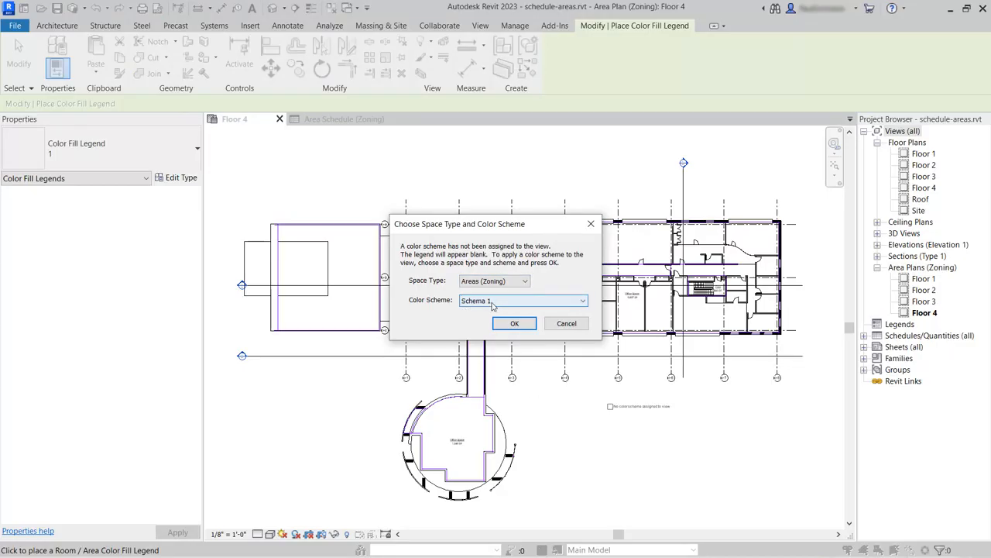
click(510, 319)
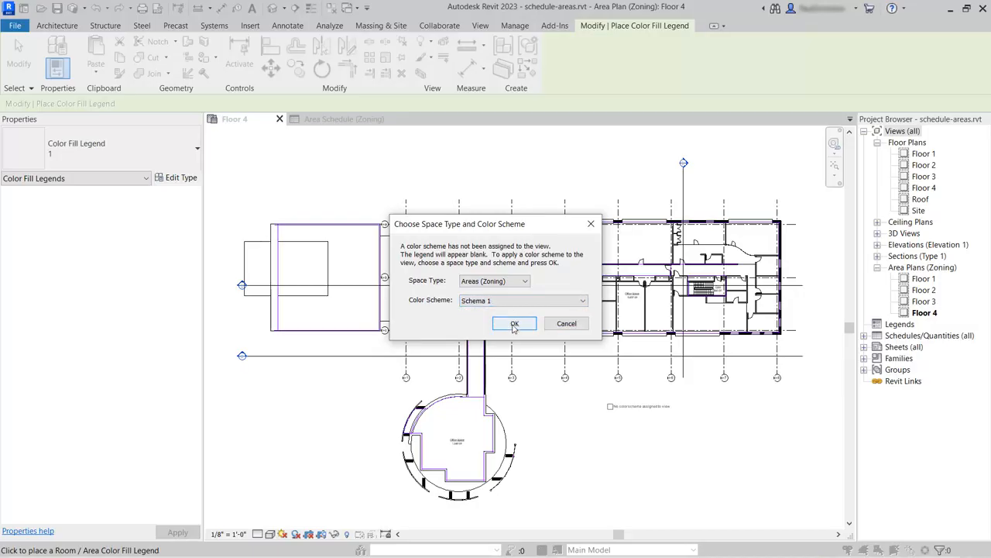
click(513, 323)
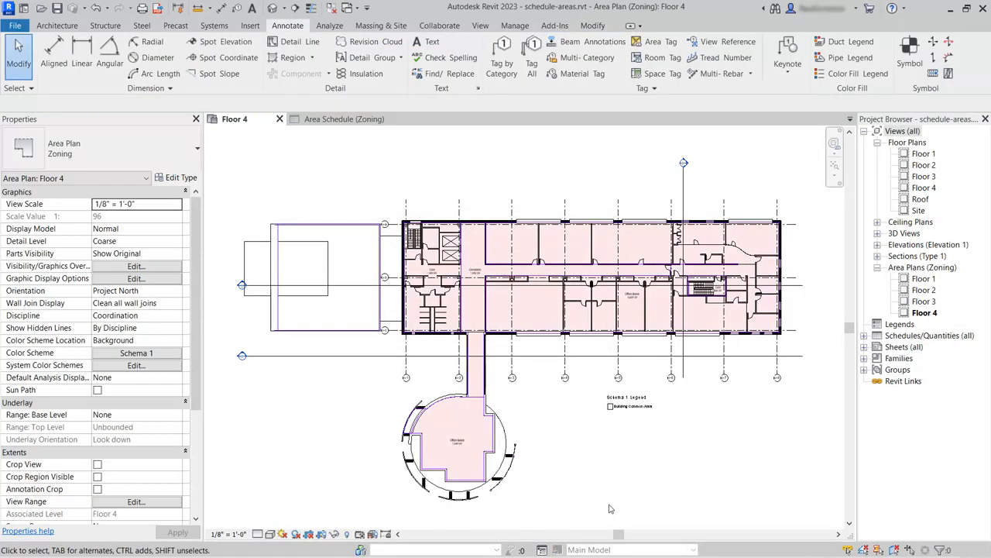
- Edit the placed legend's color scheme and duplicate Schema 1 as a new scheme named Area Name
scroll(612, 474, up, 1)
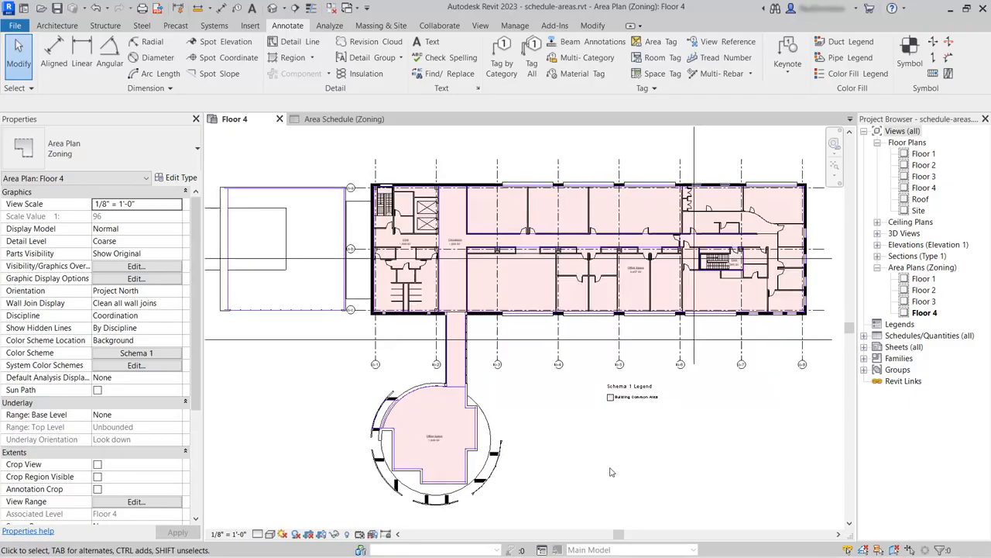
scroll(626, 474, up, 1)
middle_drag(649, 462, 604, 473)
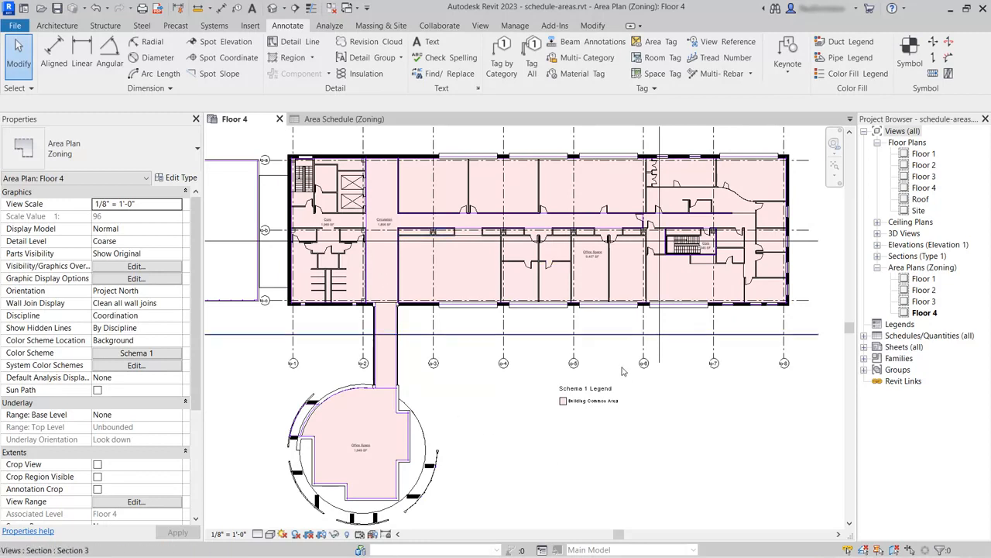
click(589, 403)
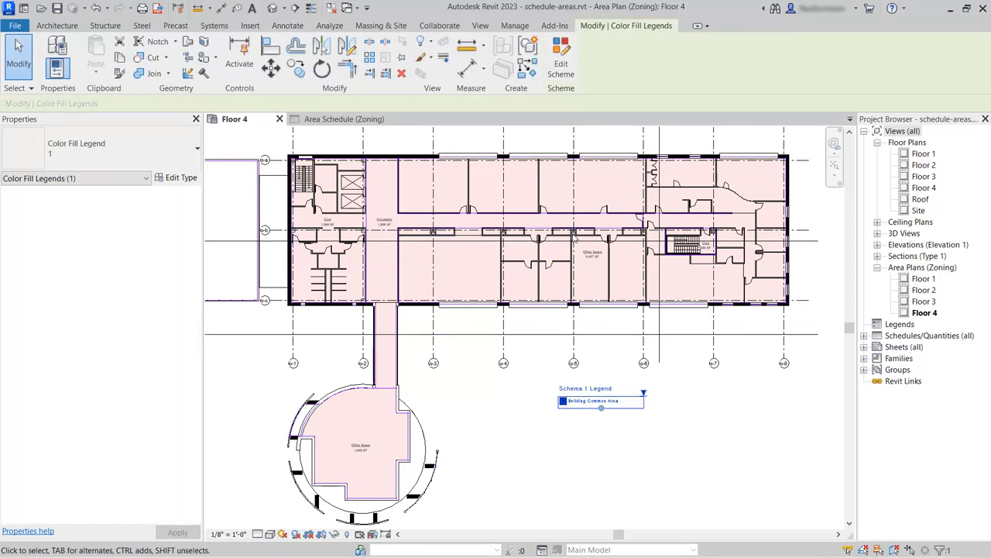
click(561, 62)
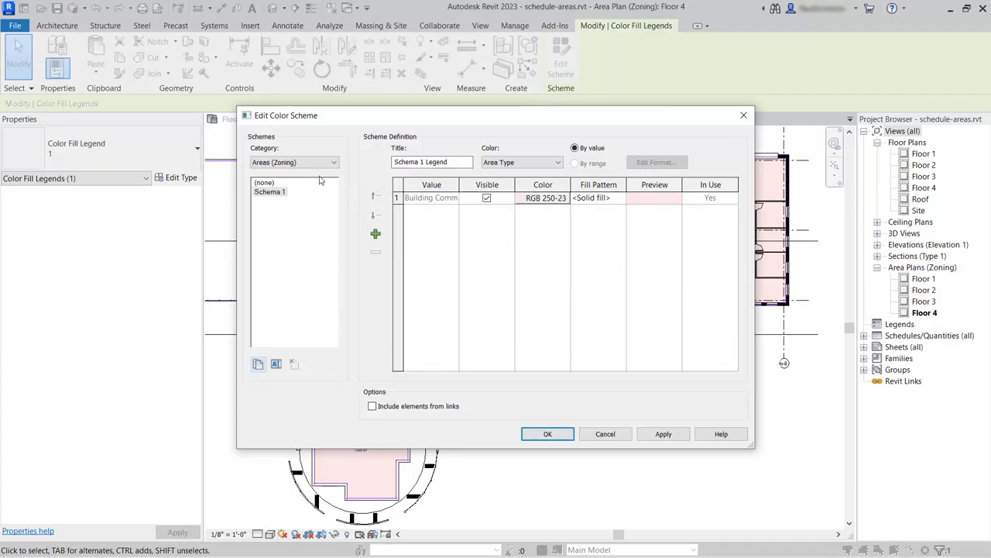
click(257, 364)
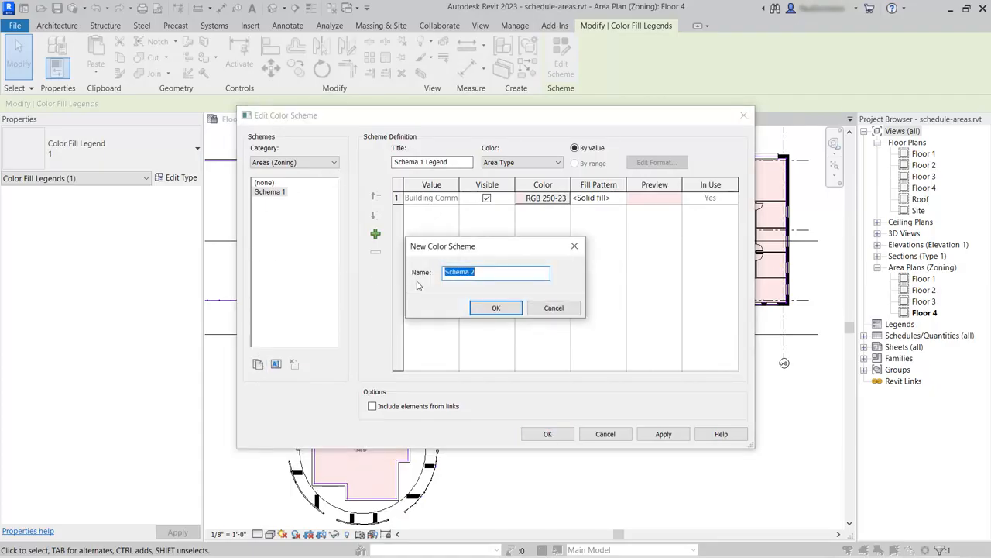
text(Area Name)
click(495, 307)
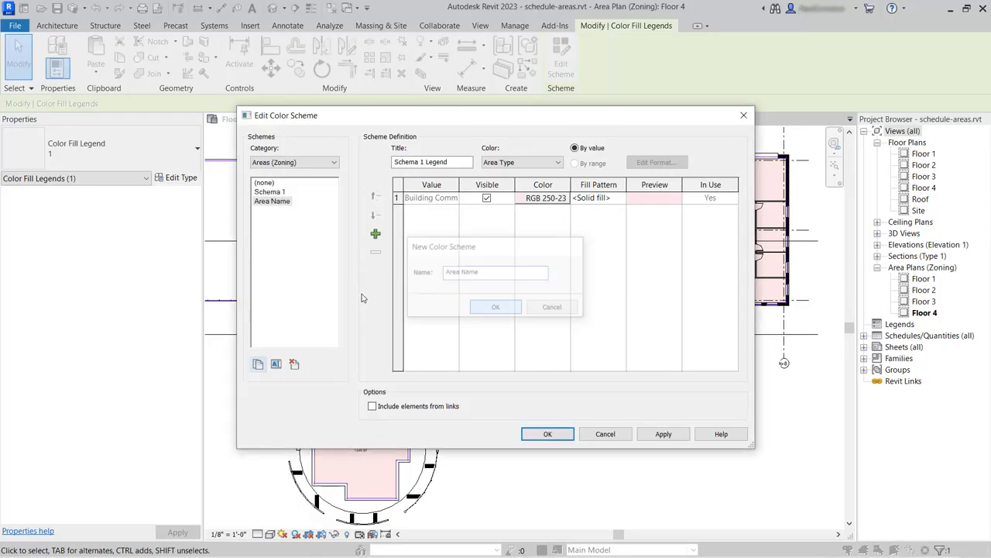
- Title the Area Name scheme "By name" and color it by the Name parameter, accepting the loss of existing colors
drag(447, 162, 400, 162)
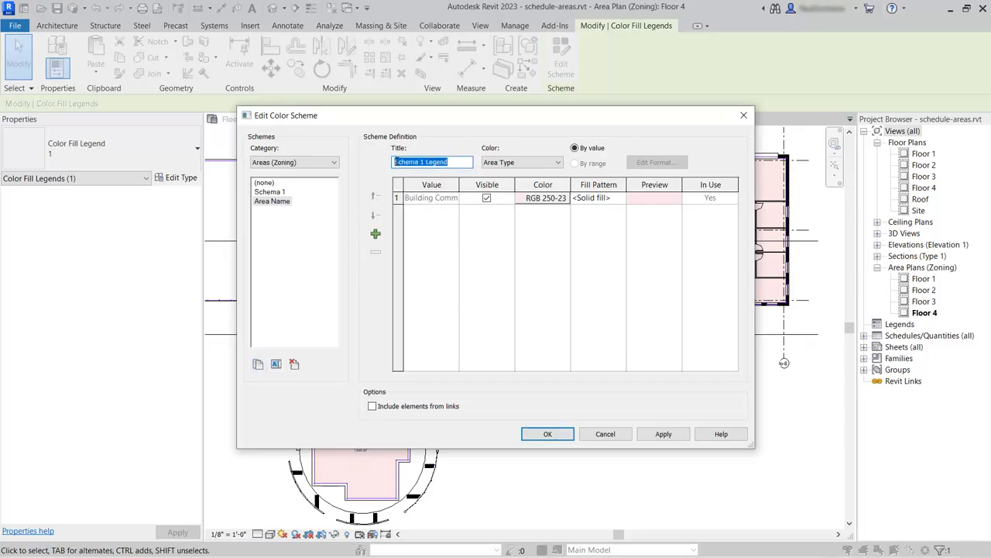
text(By name)
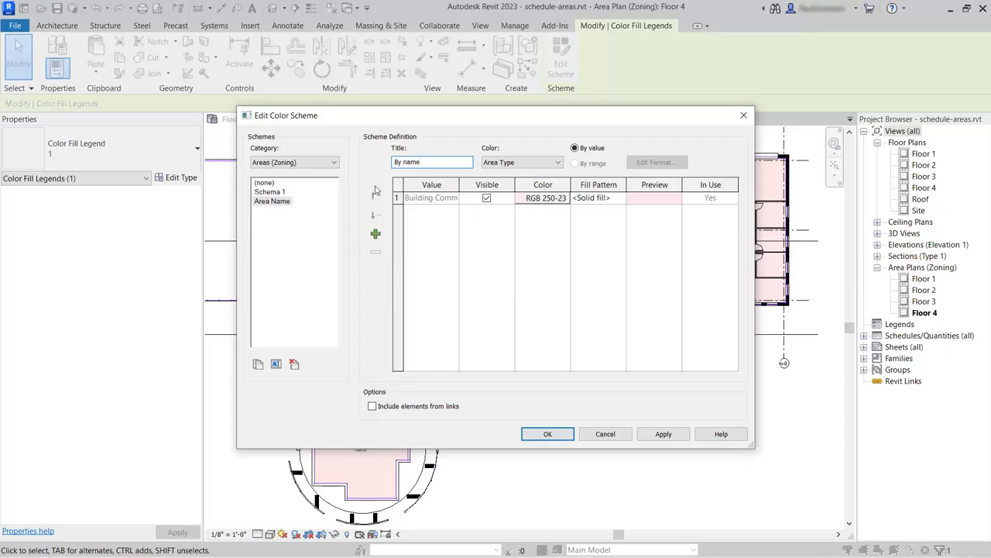
click(557, 163)
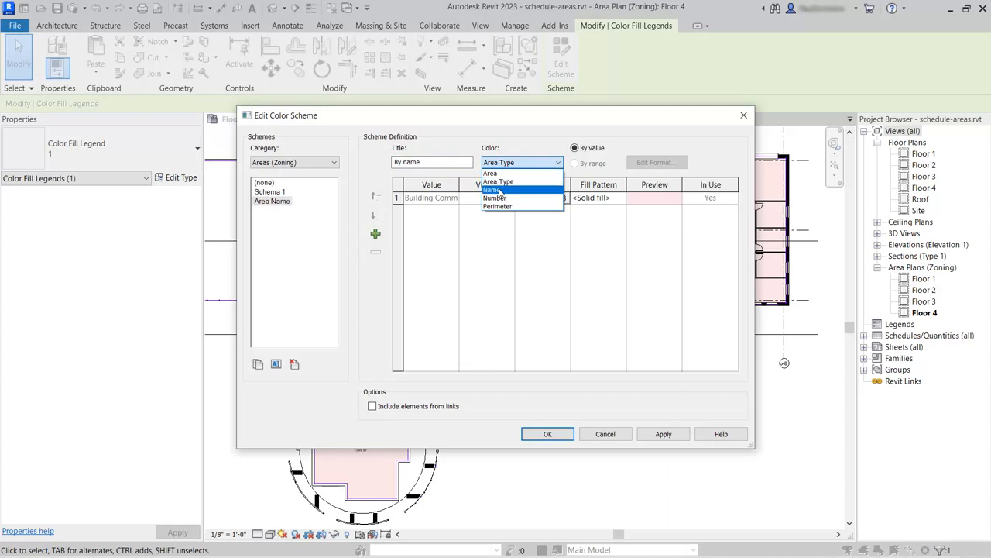
click(495, 190)
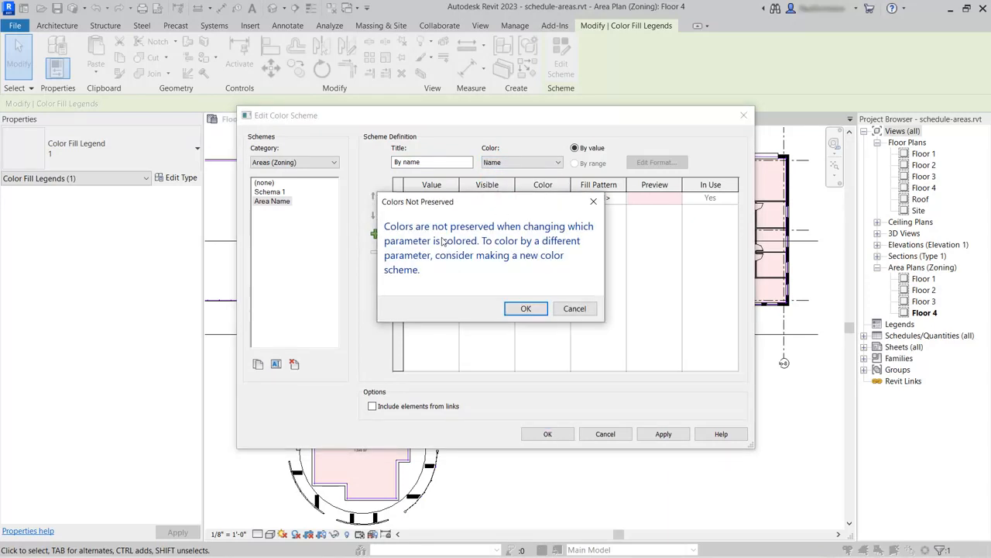
click(522, 310)
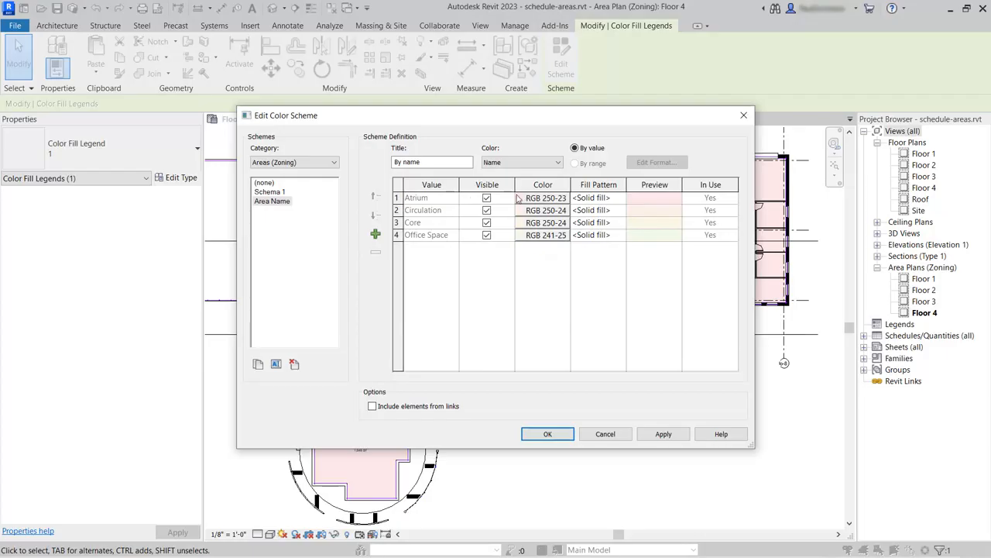
- Set the Office Space color to RGB 128-255-255 and the Atrium color to RGB 255-128-192, and apply the scheme to the Floor 4 area plan
click(522, 236)
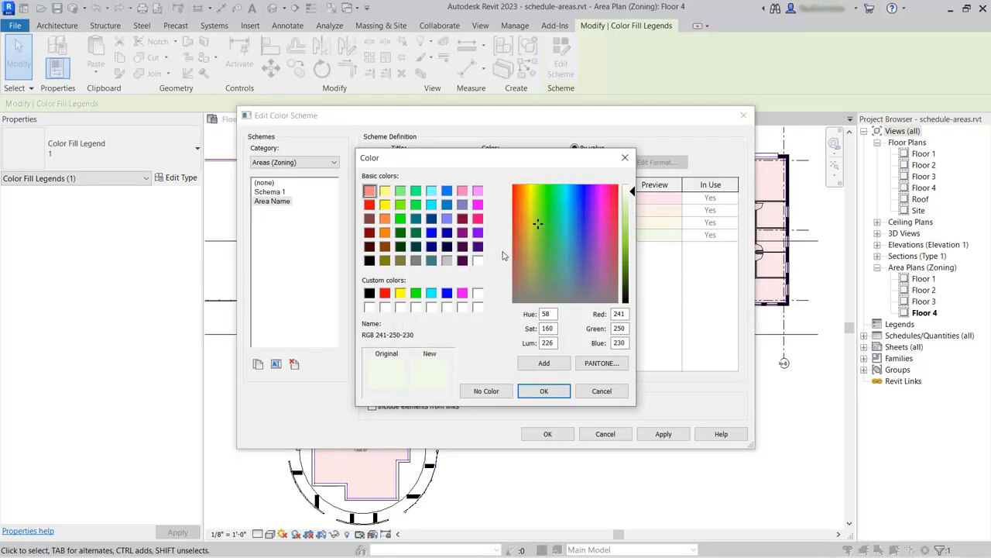
click(432, 191)
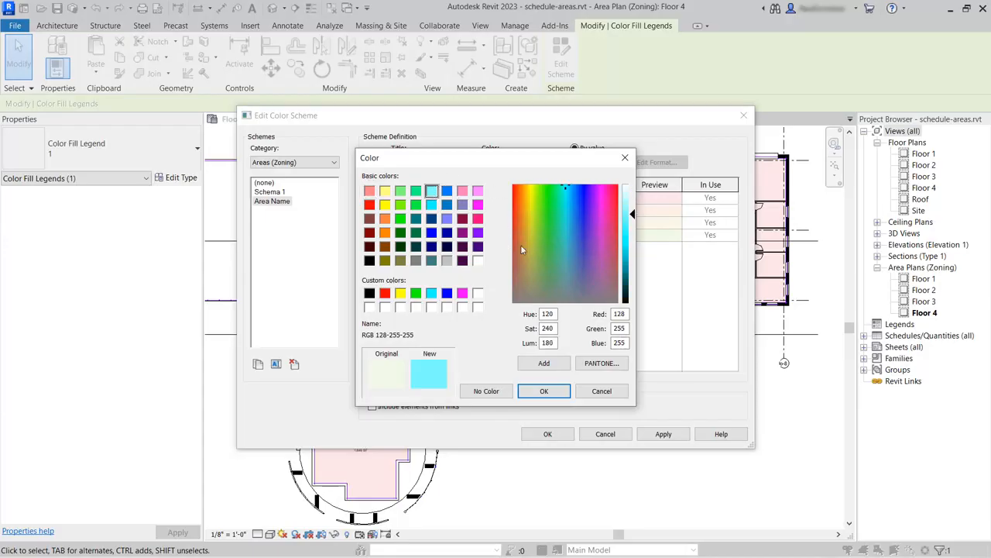
click(544, 392)
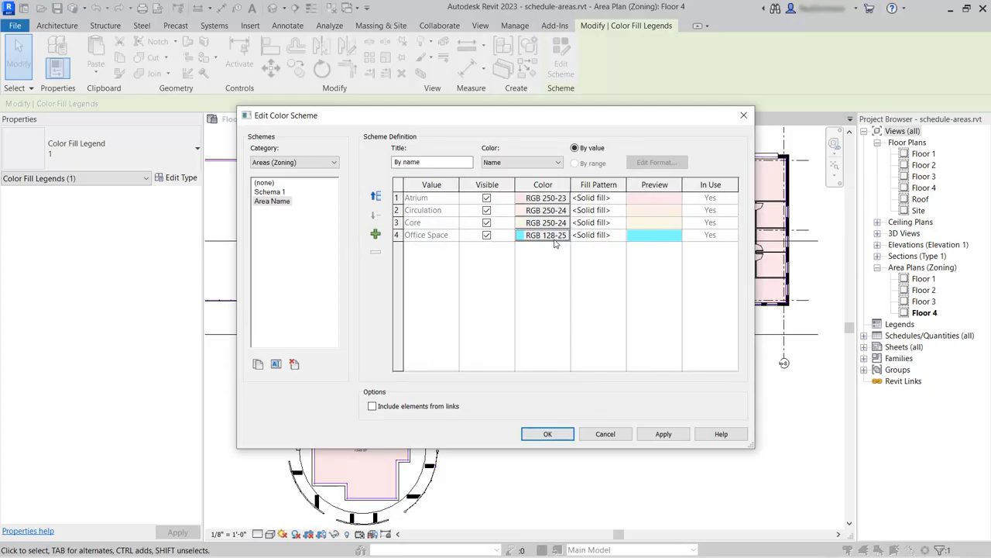
click(521, 201)
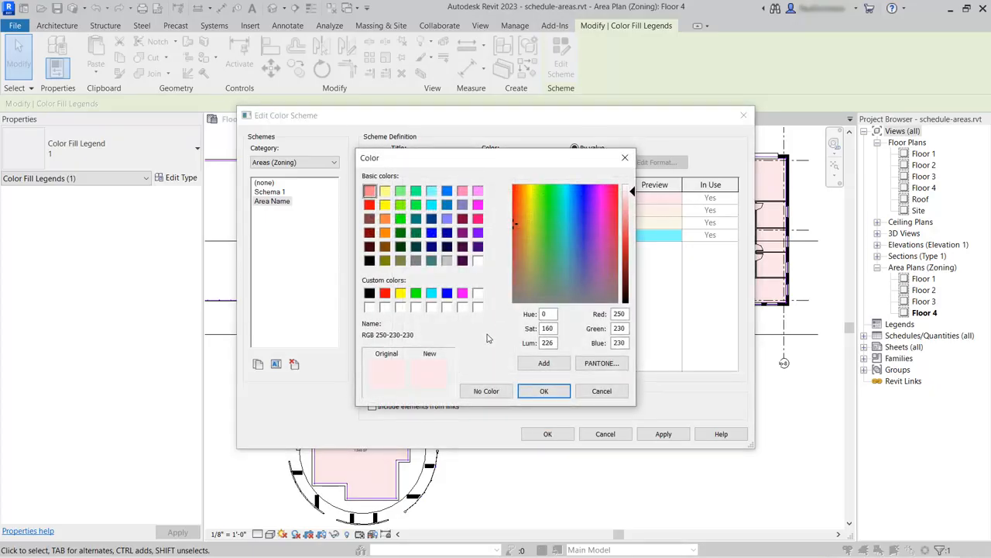
click(462, 191)
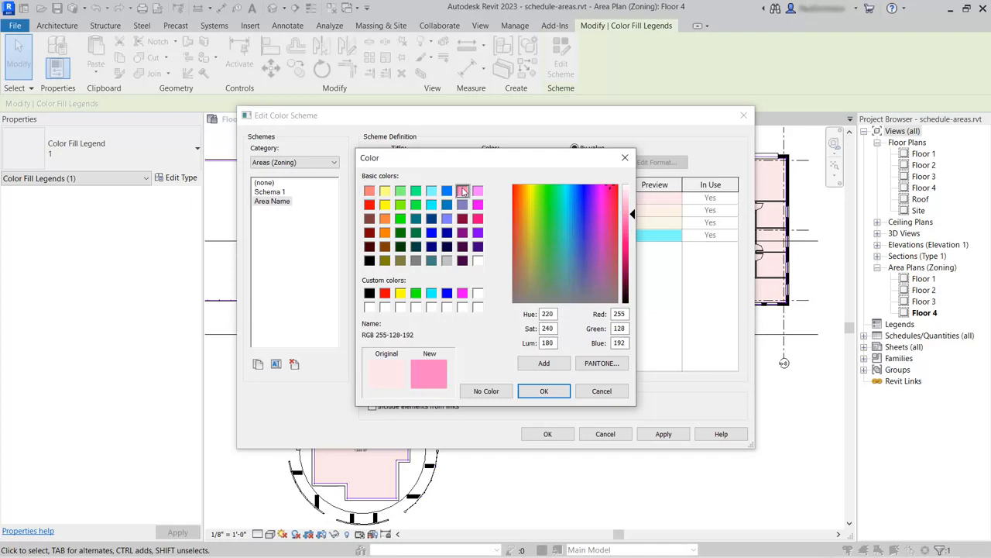
click(543, 391)
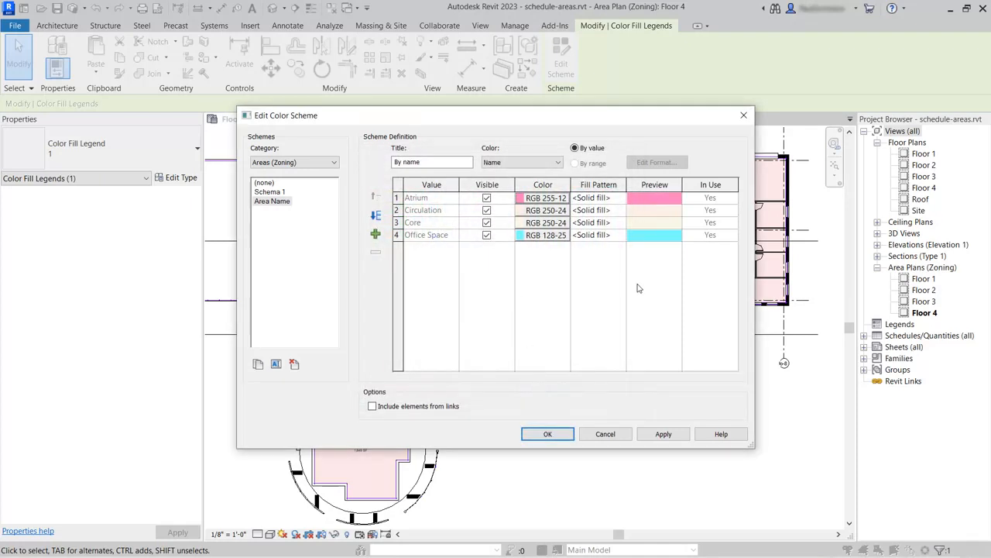
click(548, 435)
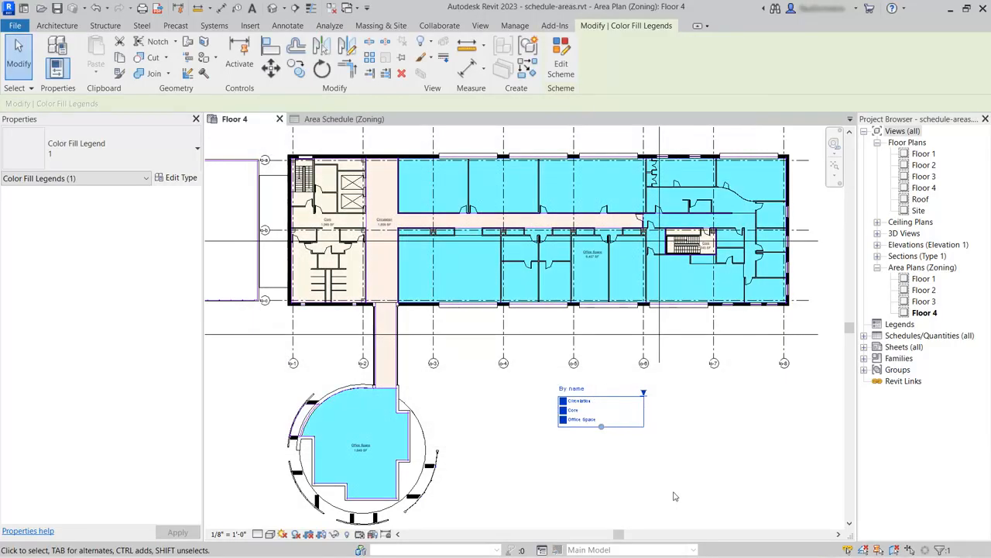
click(680, 447)
scroll(692, 444, down, 2)
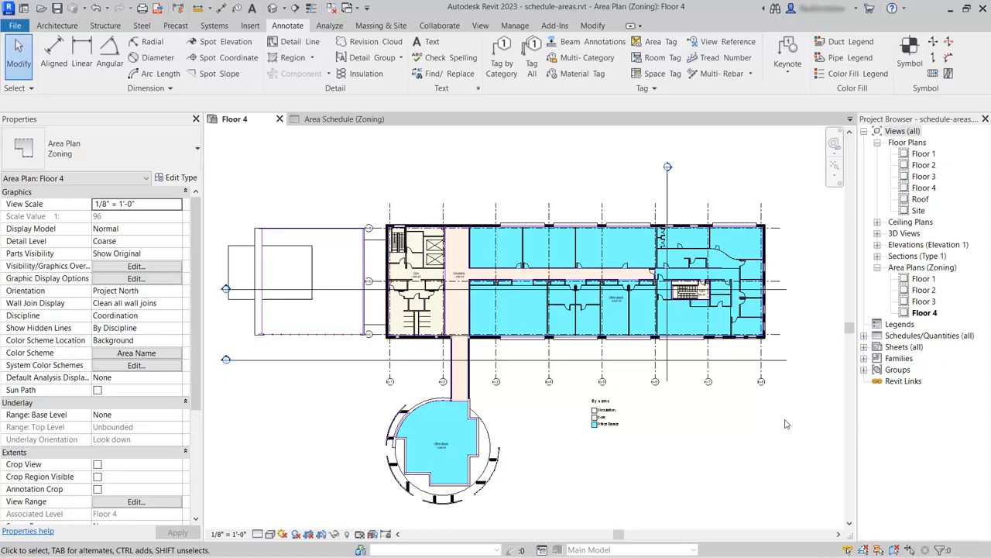
- Open the Floor 2 area plan and place a color fill legend below the building, using Areas (Zoning) and the Area Name scheme
double_click(924, 291)
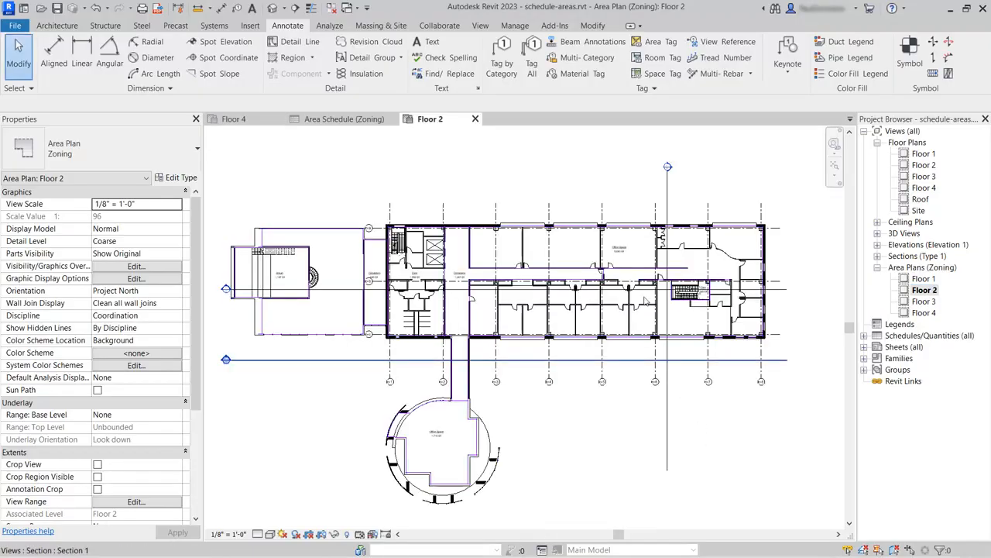
click(854, 74)
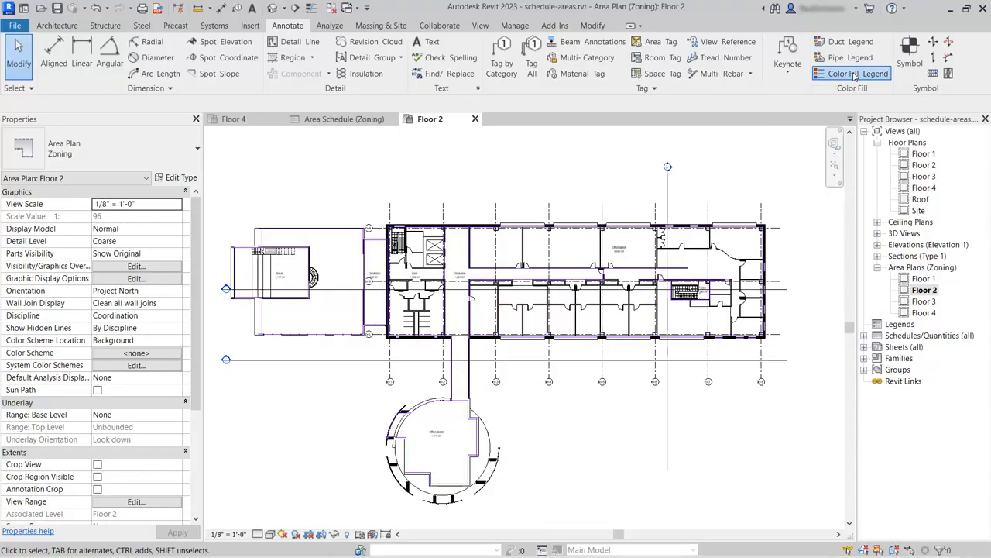
click(581, 404)
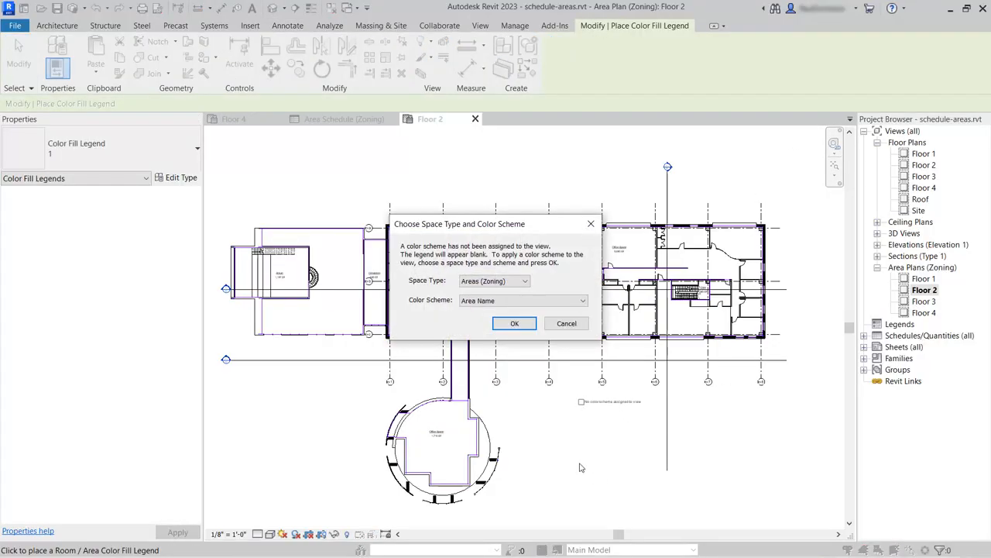
click(515, 325)
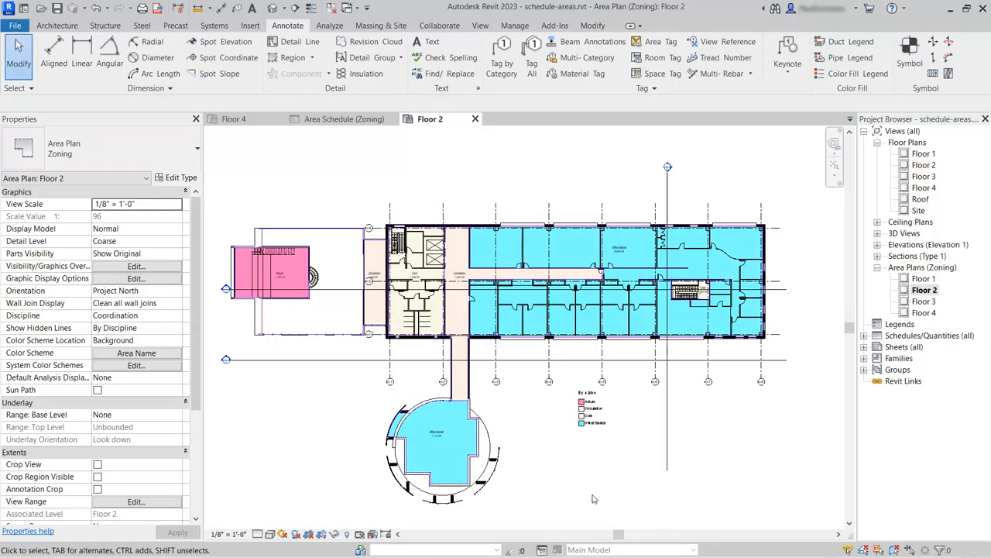